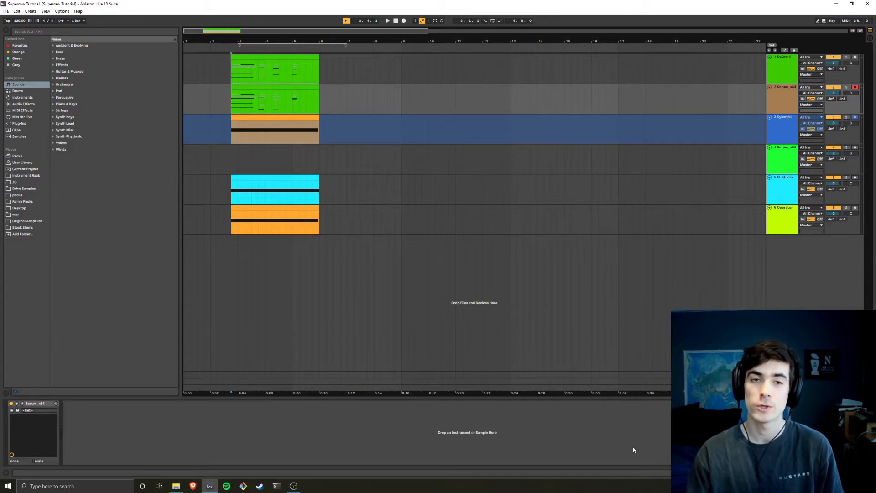
Play the arrangement from the clip start, and audition the first track's saw chord clip from the same point
key(space)
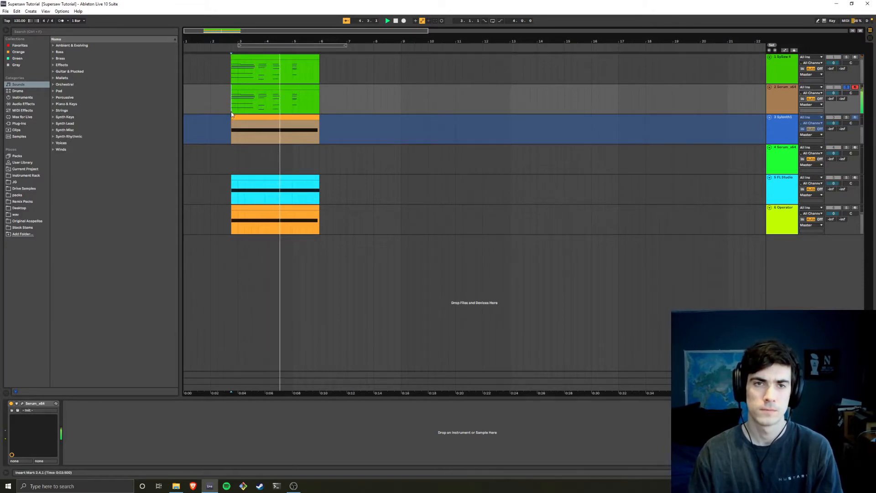
key(space)
click(231, 74)
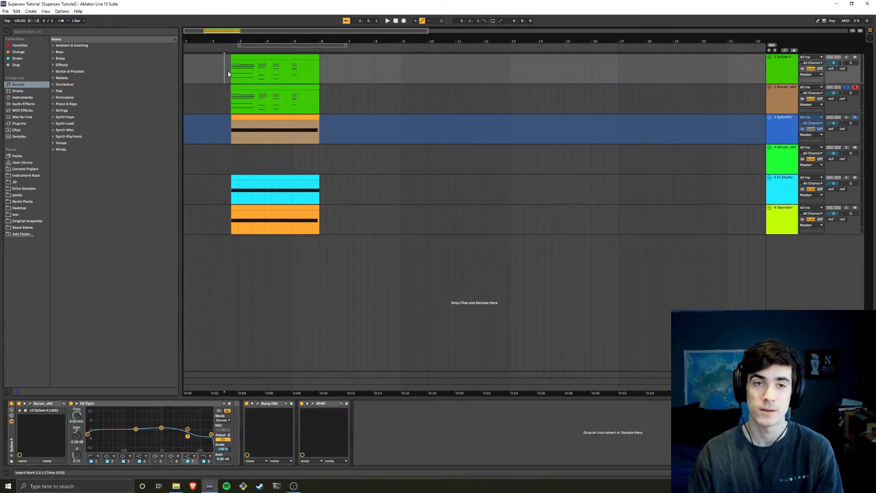
key(space)
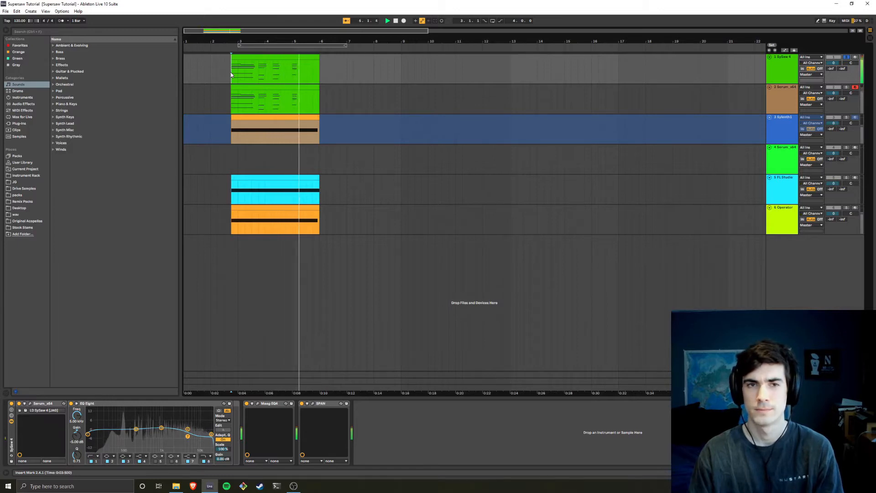
Stop playback and examine the oscillator settings in Serum on the second track
click(229, 108)
key(space)
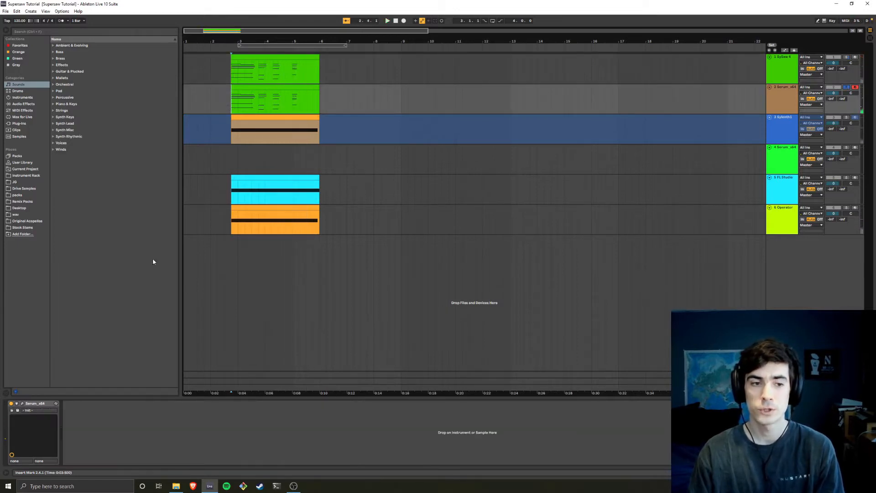
click(22, 404)
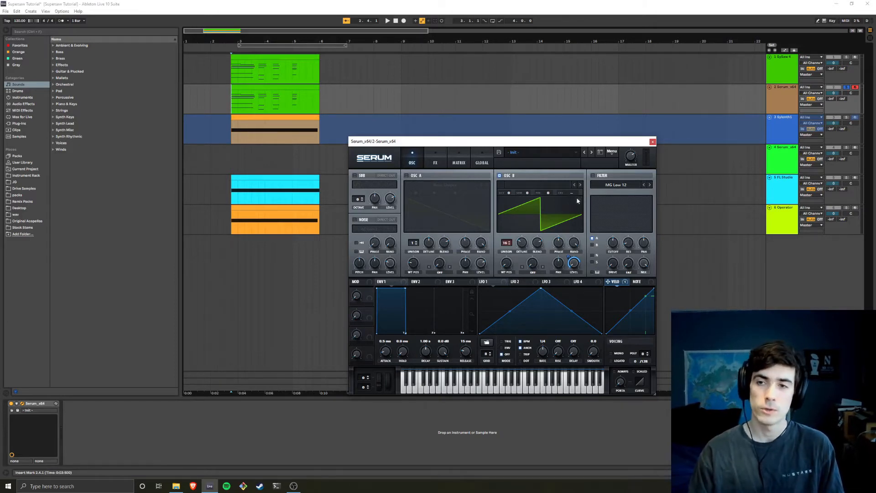
click(652, 143)
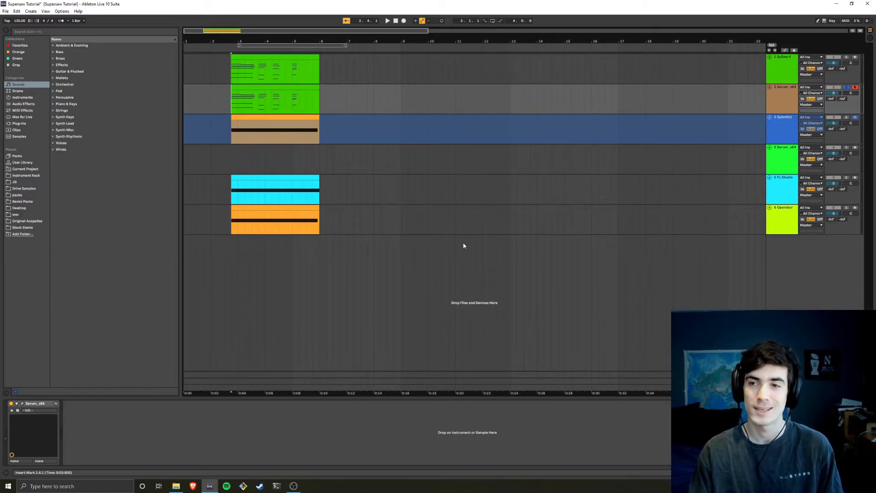
Unfreeze the Sylenth1 track
click(231, 137)
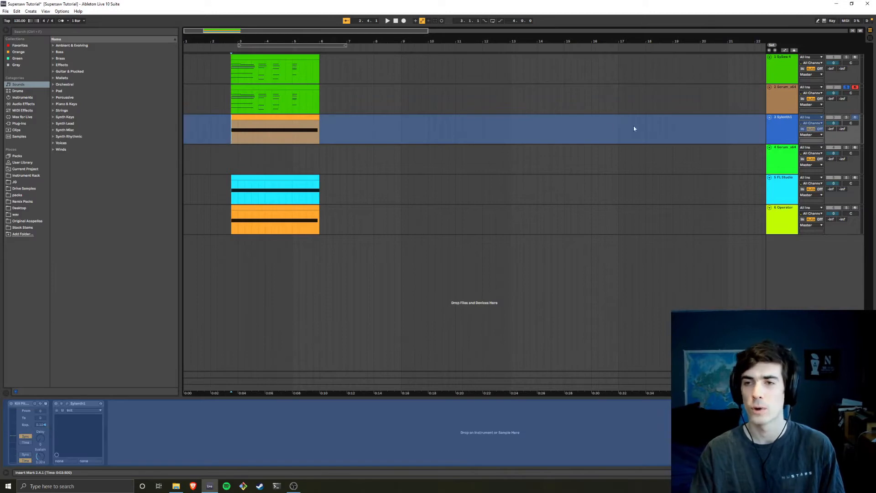
right_click(773, 130)
click(791, 172)
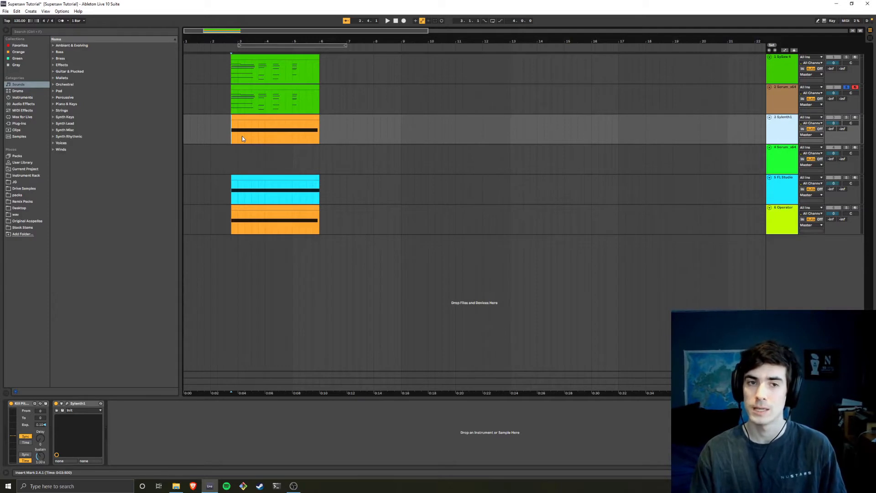
Examine the notes of the Sylenth1 clip in the note editor and return to the track's devices
click(249, 119)
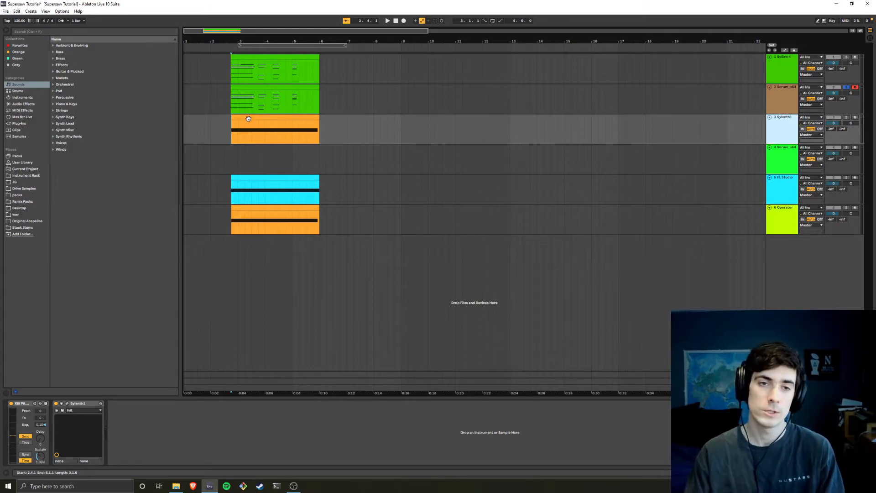
double_click(248, 119)
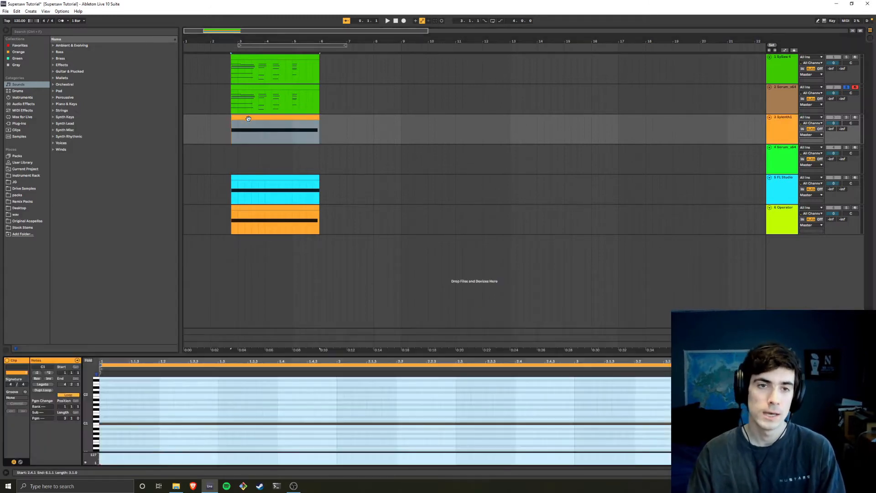
click(219, 405)
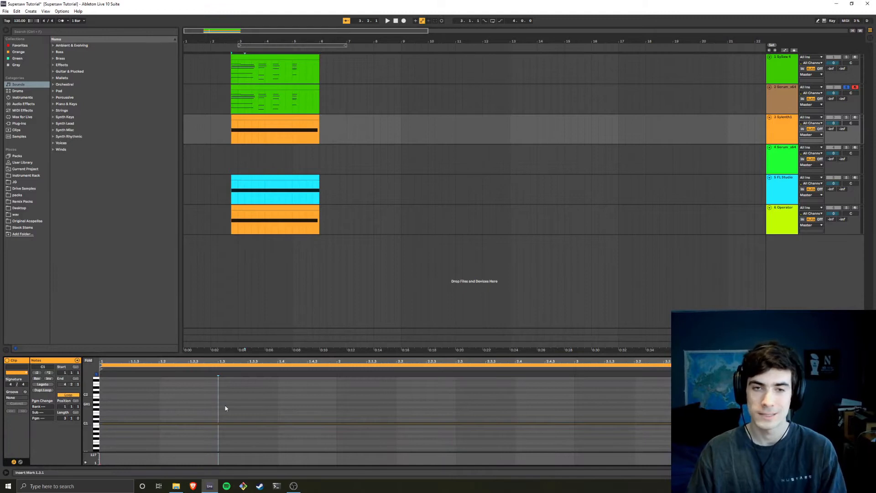
key(shift+Tab)
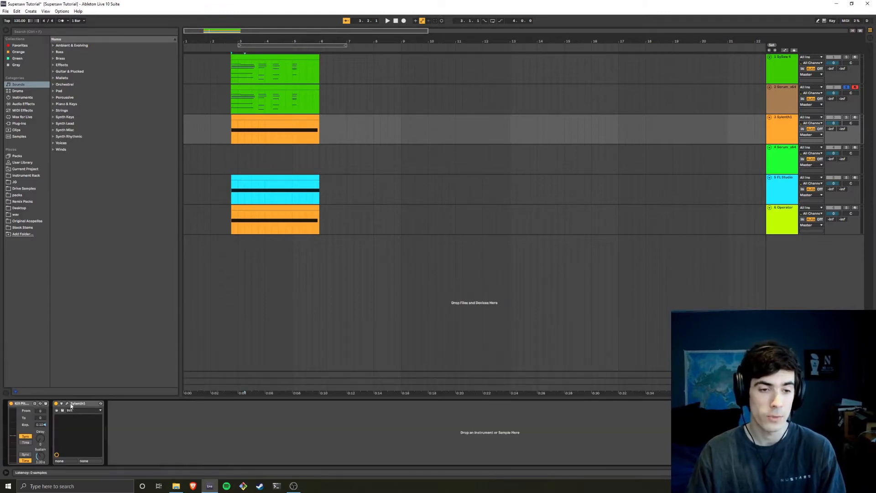
Open the Sylenth1 synth, look through its preset commands and play the track's clip from its start
click(67, 403)
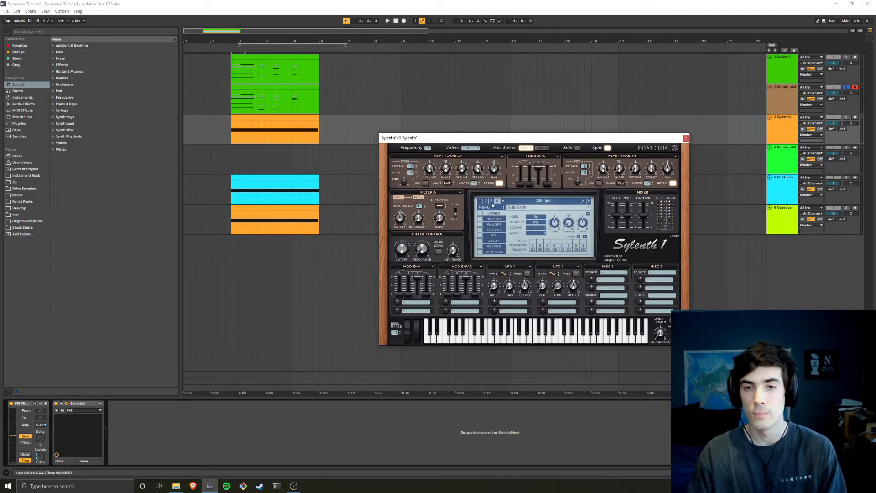
click(492, 207)
mouse_move(494, 215)
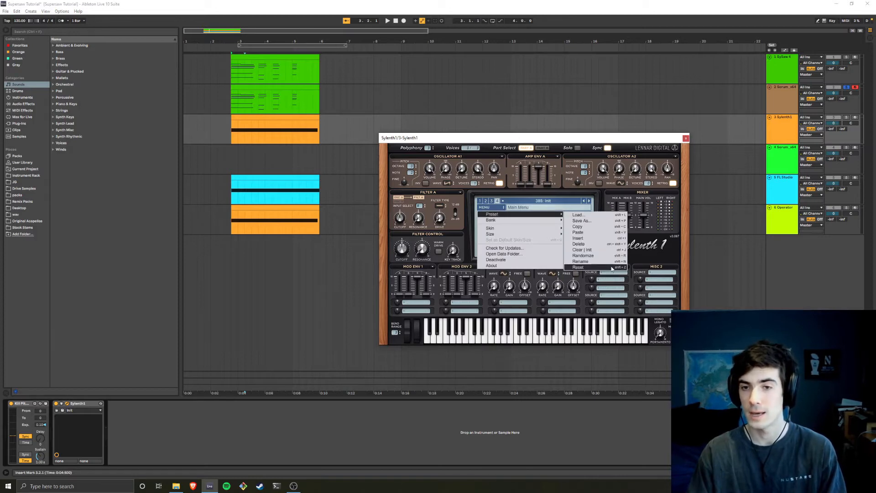
click(574, 152)
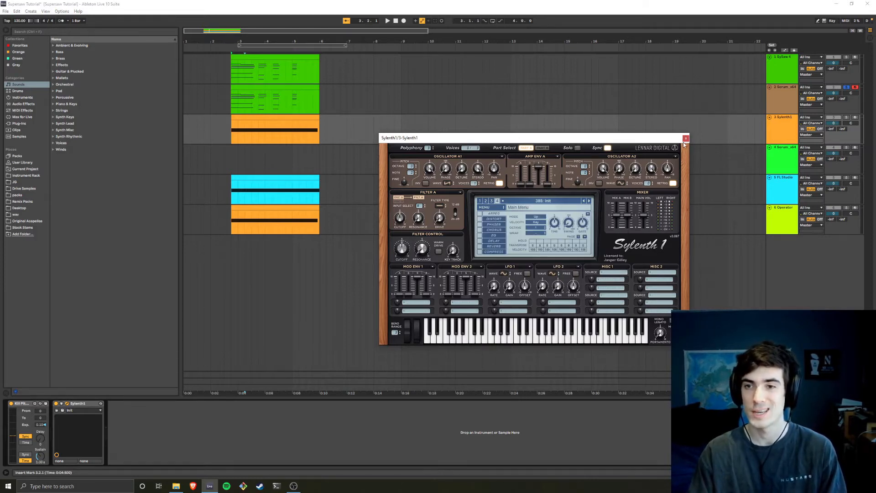
click(231, 144)
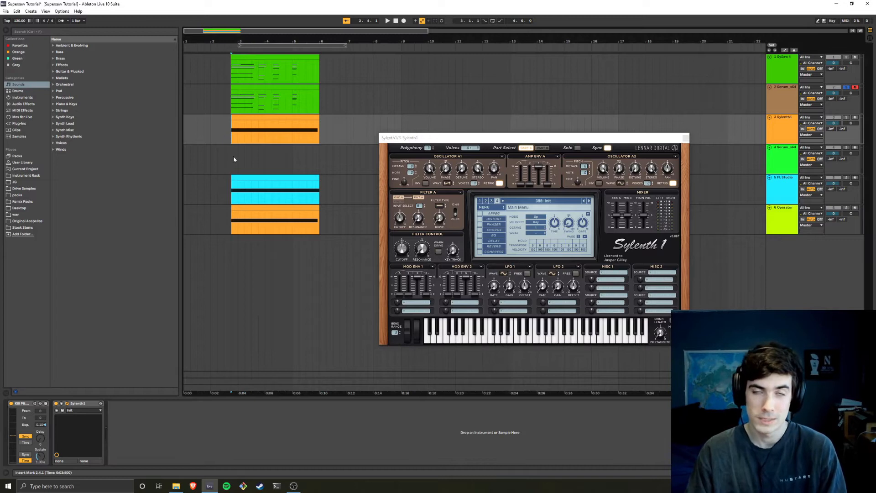
key(space)
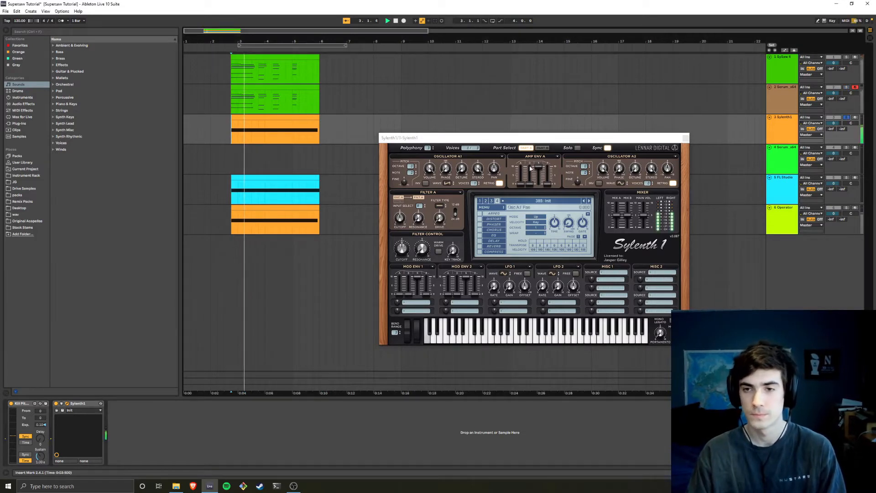
Close the Sylenth1 window and freeze the Sylenth1 track
click(685, 137)
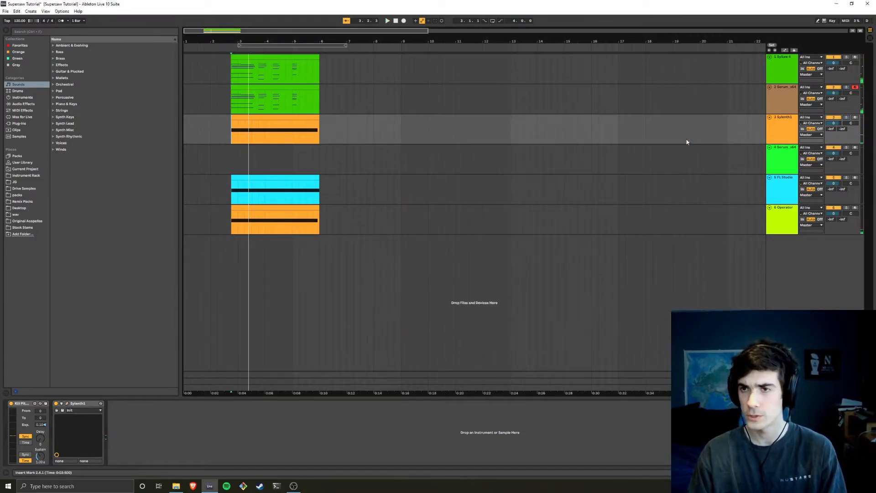
right_click(773, 132)
click(792, 175)
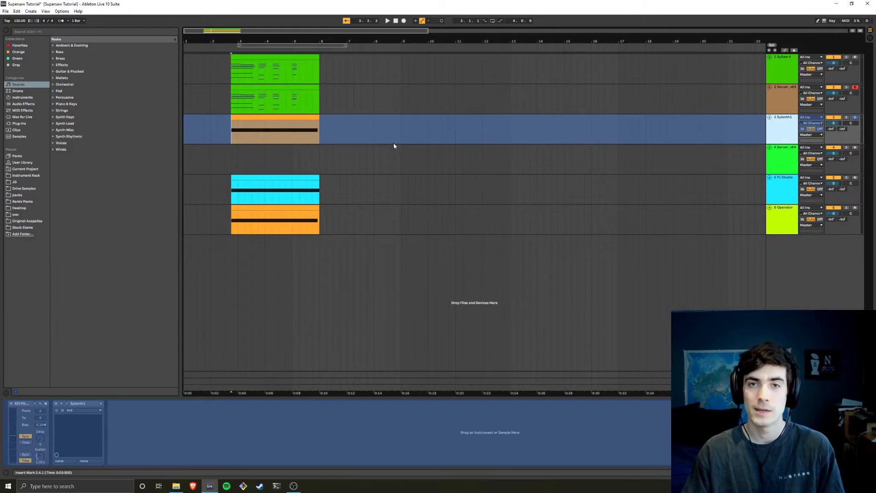
Open Serum on the fourth track and initialize its preset
click(228, 163)
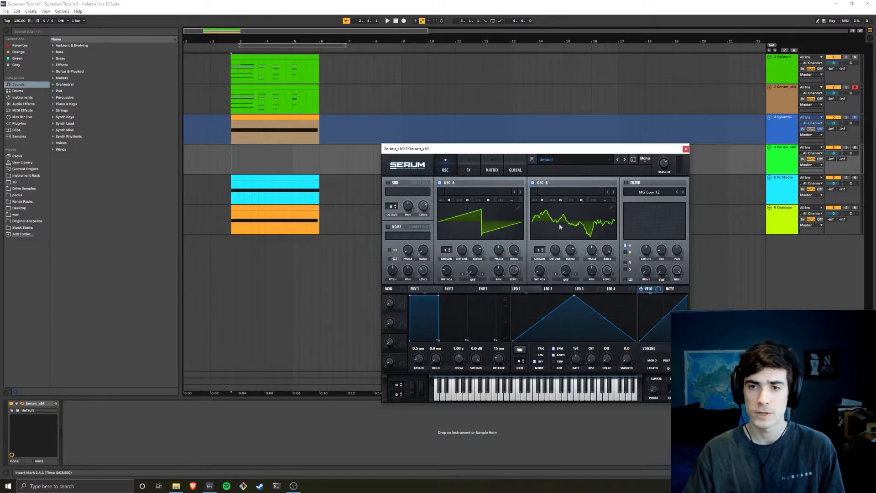
click(619, 163)
click(666, 204)
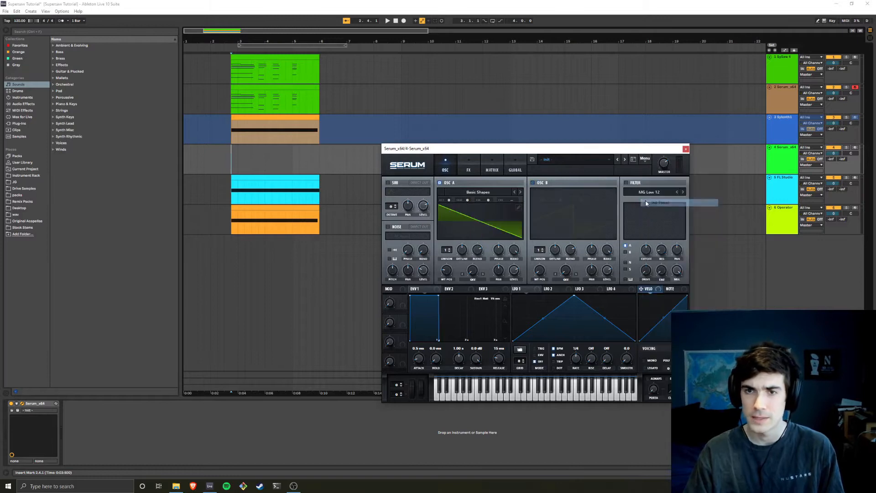
Open the OSC A wavetable editor and enter c1 as the formula to set the import split length
click(518, 208)
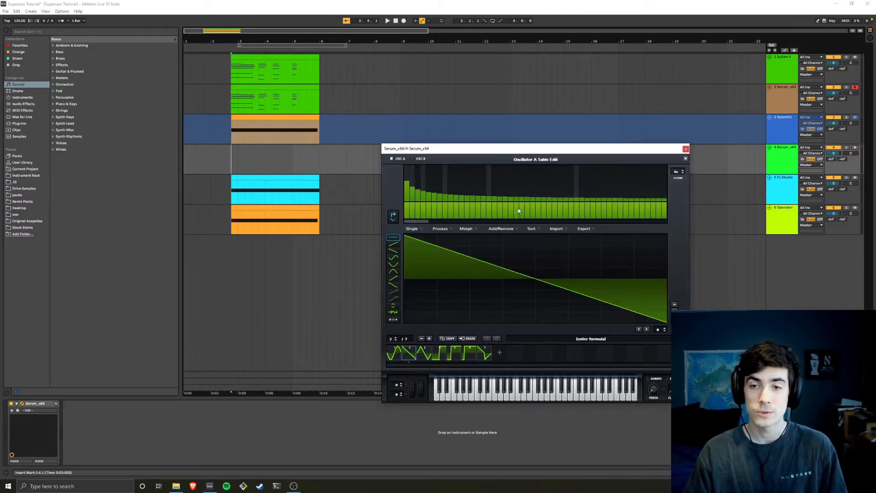
click(620, 340)
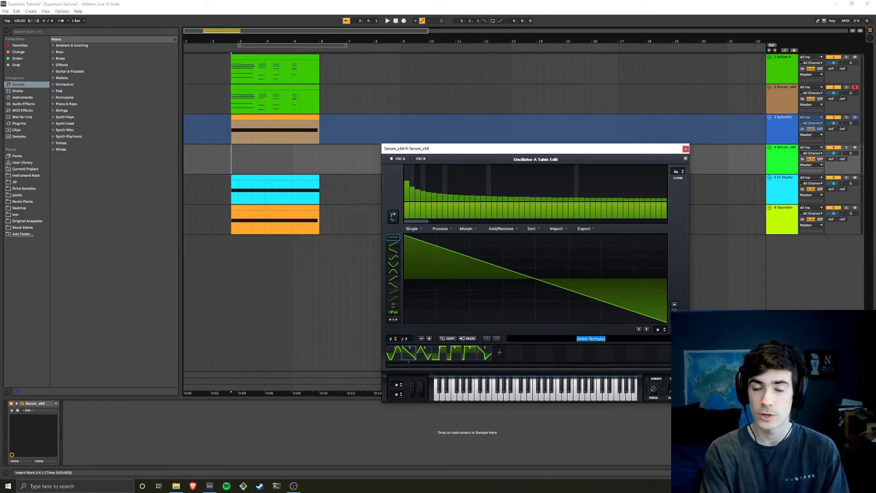
text(c1)
key(Return)
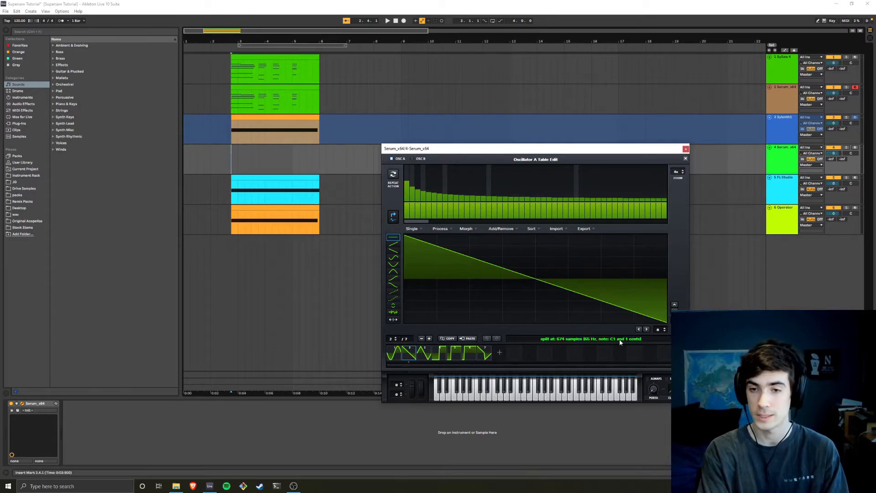
Import the Sylenth-2 waveform from the saw waveforms subfolder in File Explorer into Serum's OSC A and close the wavetable editor
click(176, 487)
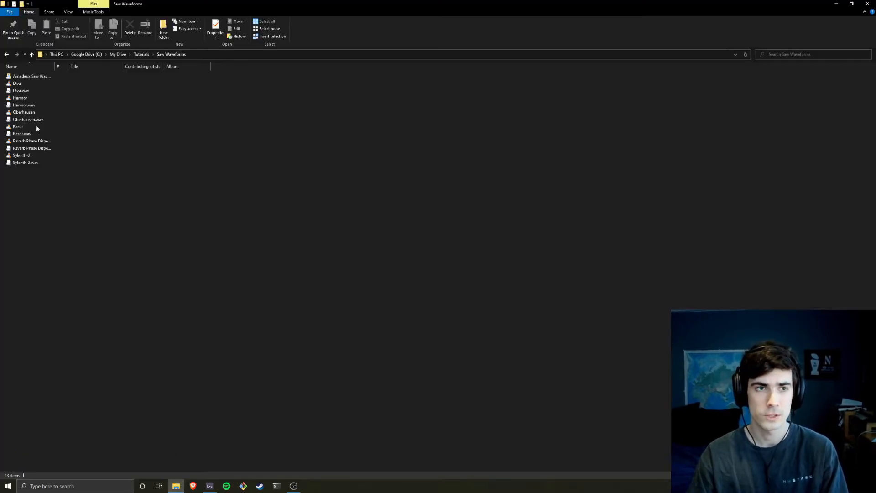
double_click(40, 76)
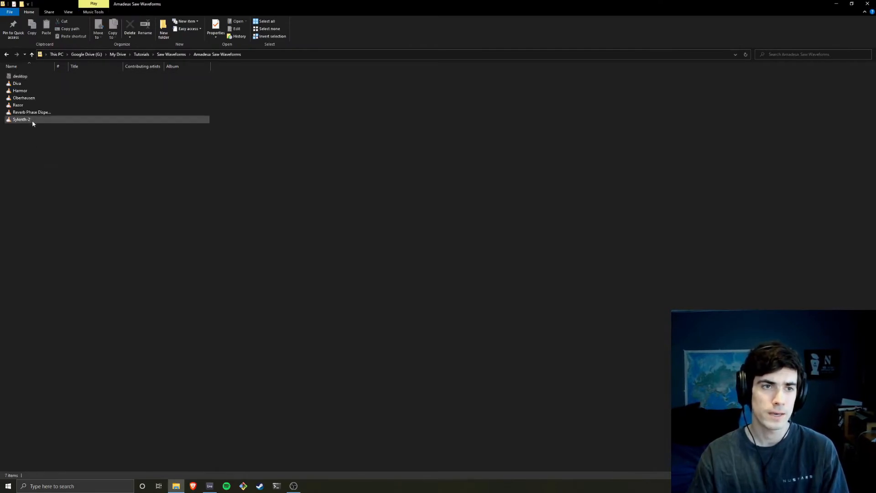
drag(26, 119, 531, 289)
key(alt+Tab)
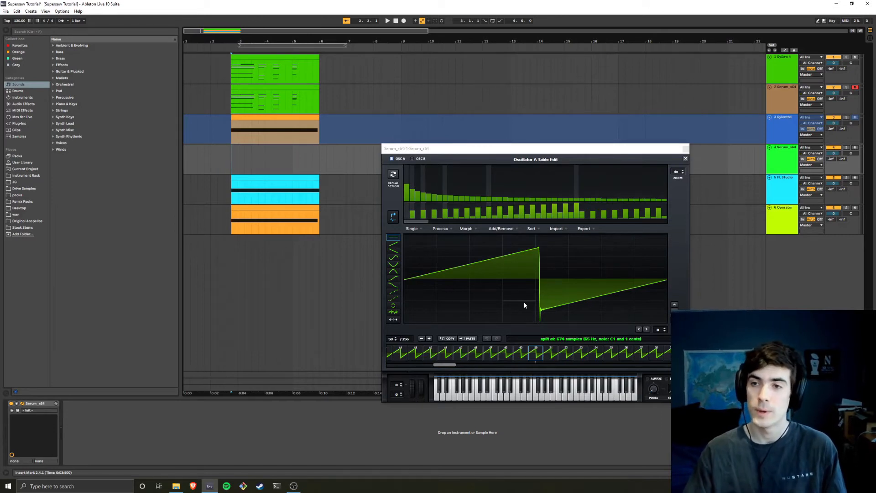
click(685, 158)
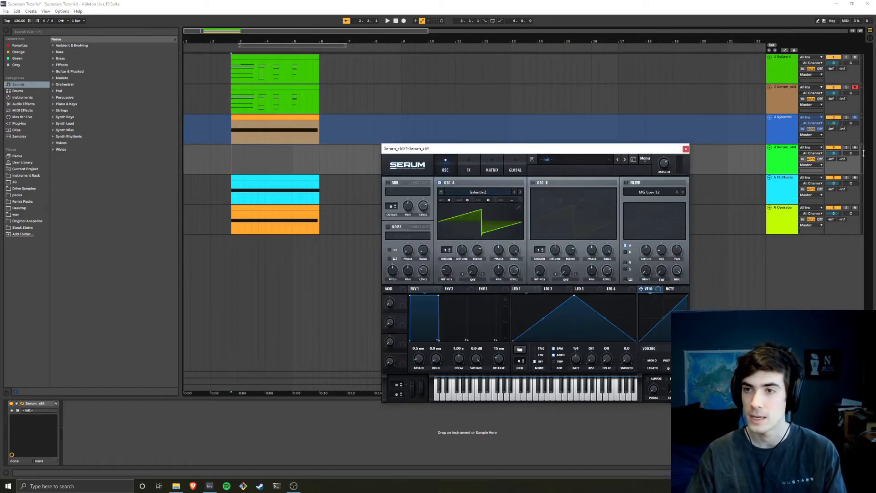
Solo the fourth track with Serum and arm it for recording
click(847, 148)
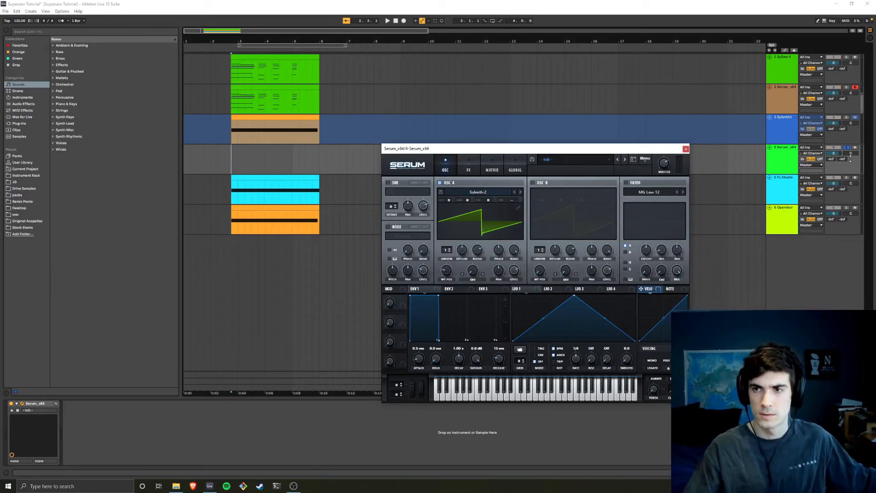
click(855, 148)
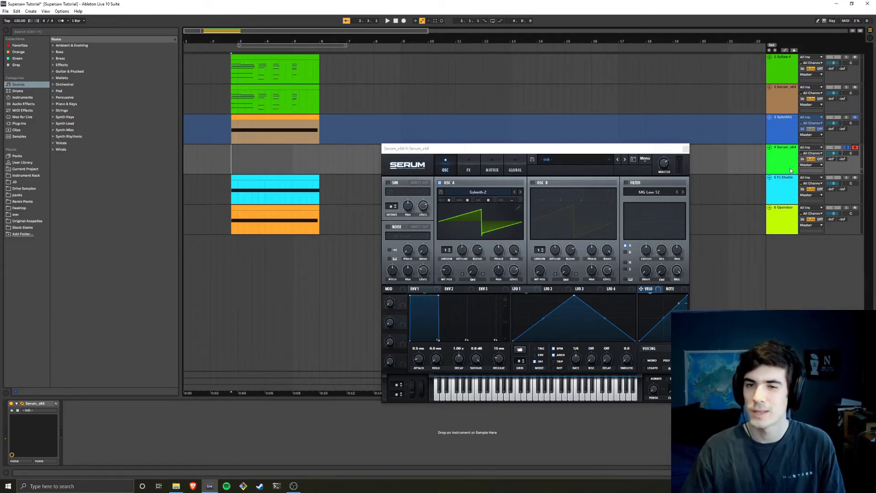
Audition Serum while switching OSC A off and back on, and close the synth window
click(539, 182)
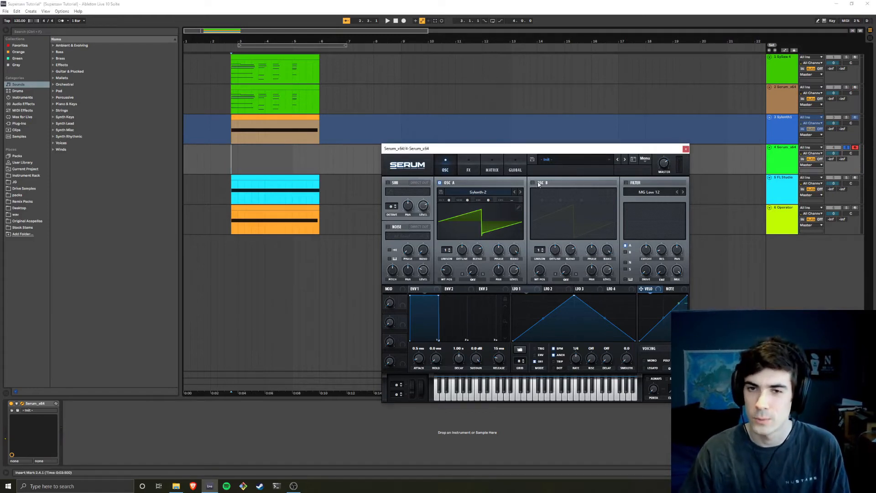
click(447, 183)
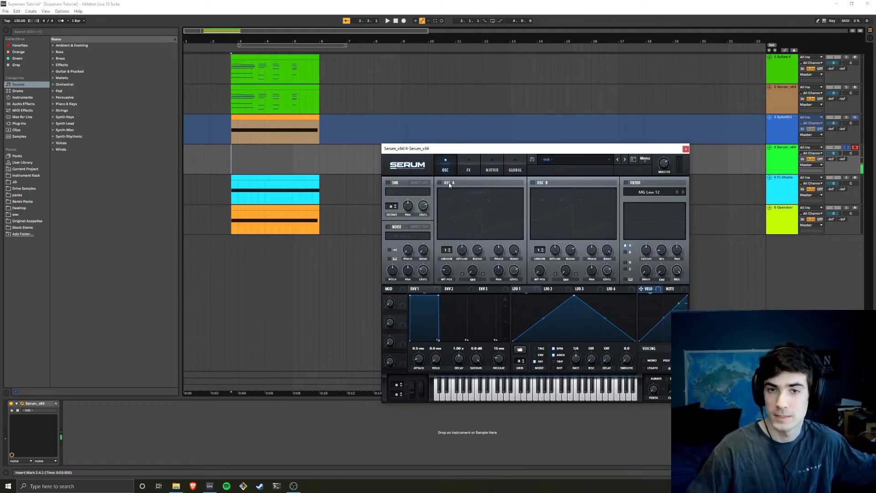
click(450, 184)
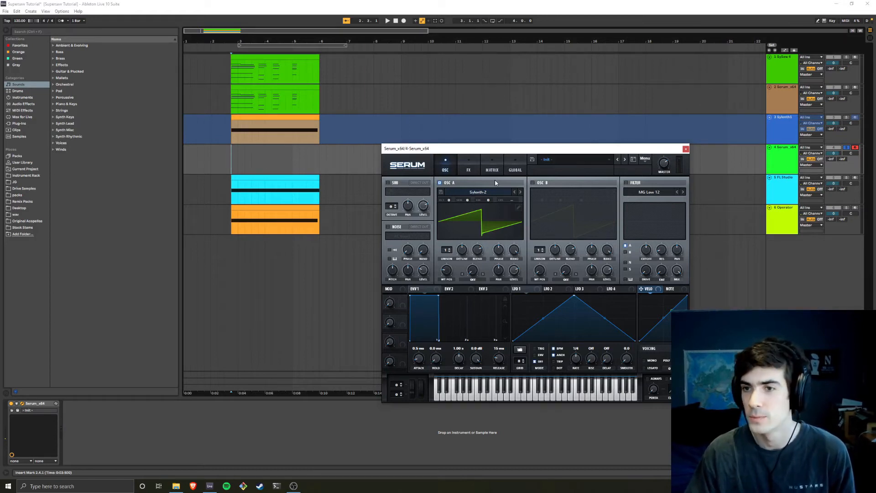
click(685, 149)
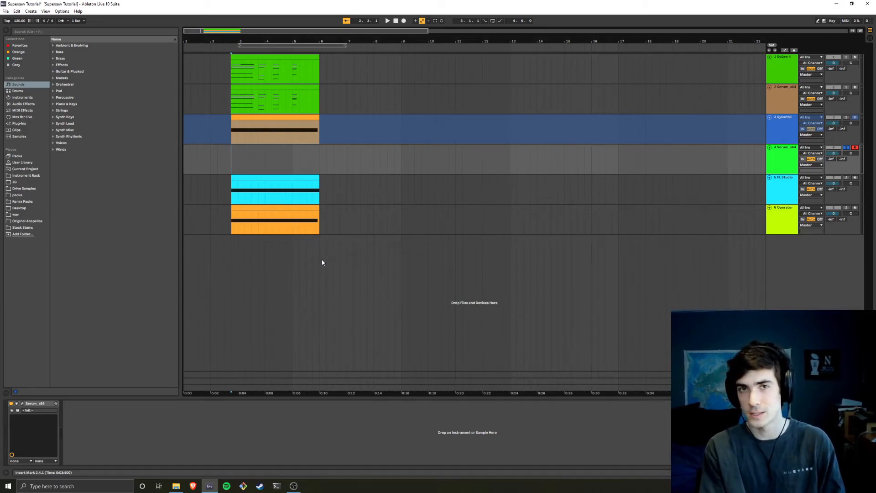
Solo the Operator track and arm it for recording
click(228, 229)
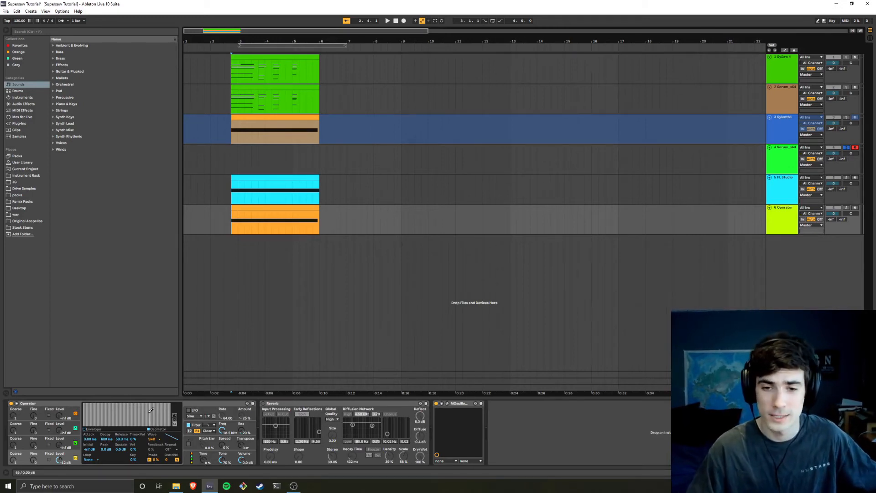
click(847, 207)
click(854, 207)
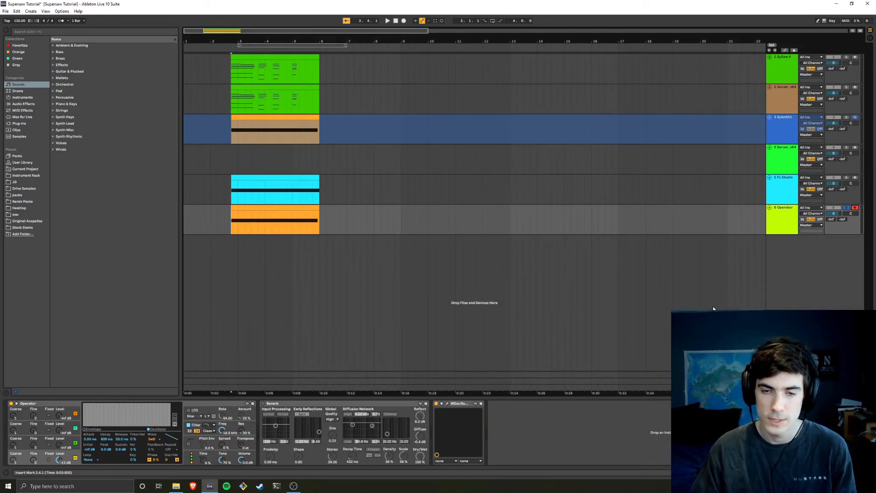
Audition the Operator saw while switching its Reverb off and back on to compare the sound
click(263, 403)
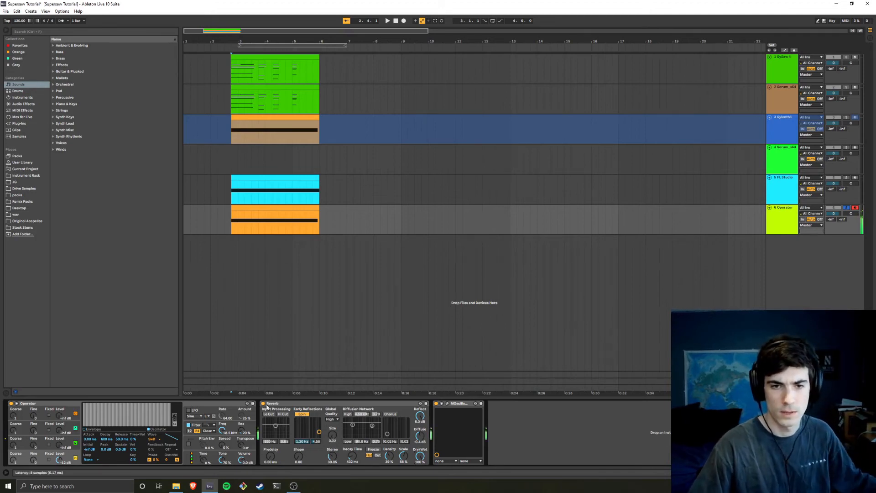
click(262, 404)
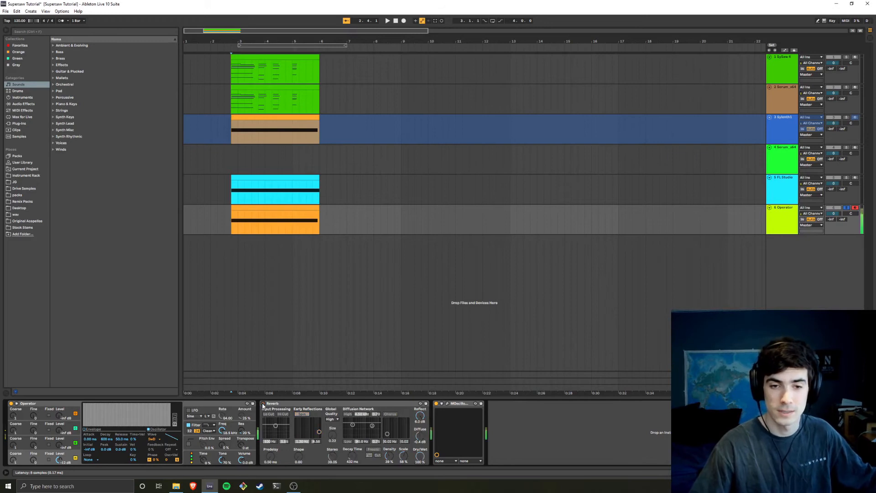
click(262, 404)
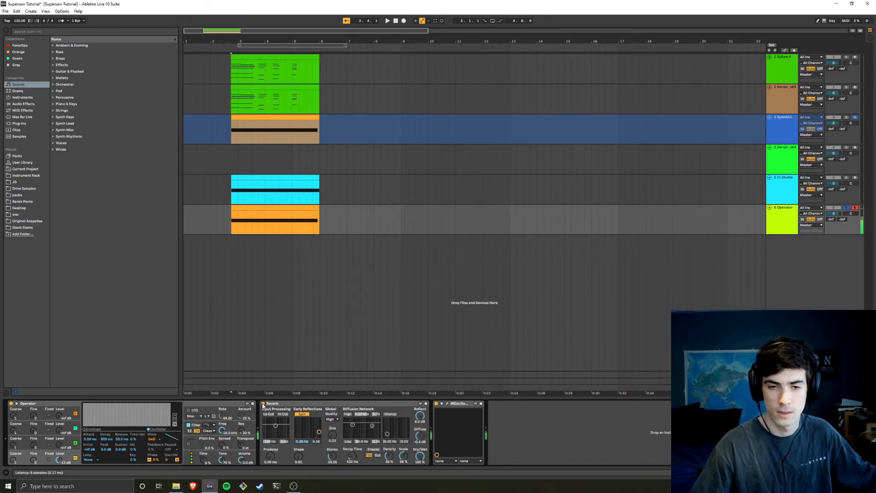
Open MOscilloscope on the Operator track, compare the signal with the Reverb off and on, and close the scope
click(447, 403)
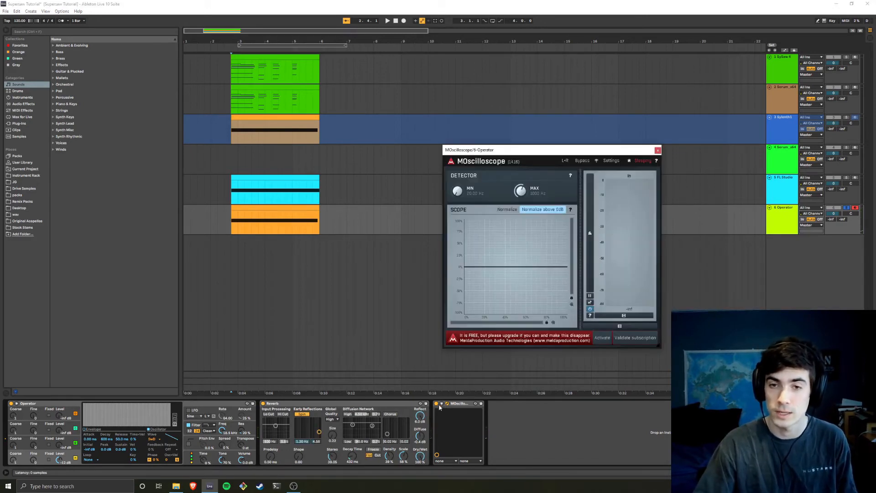
click(263, 403)
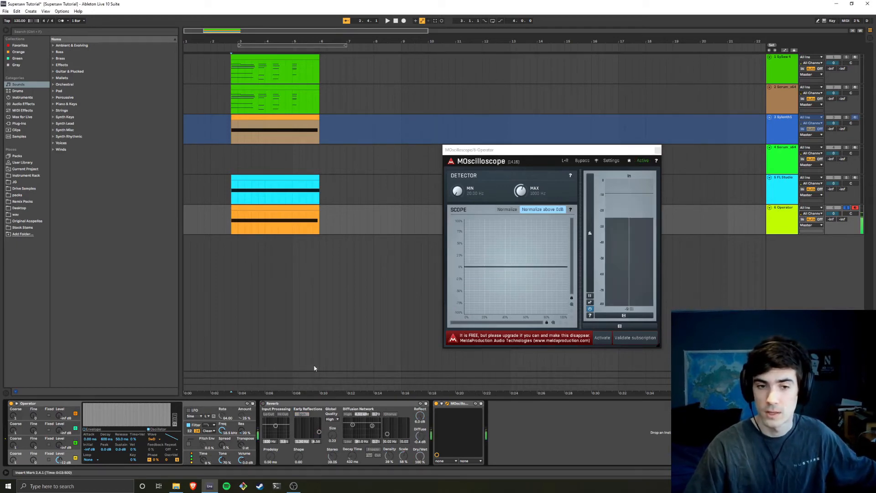
click(263, 404)
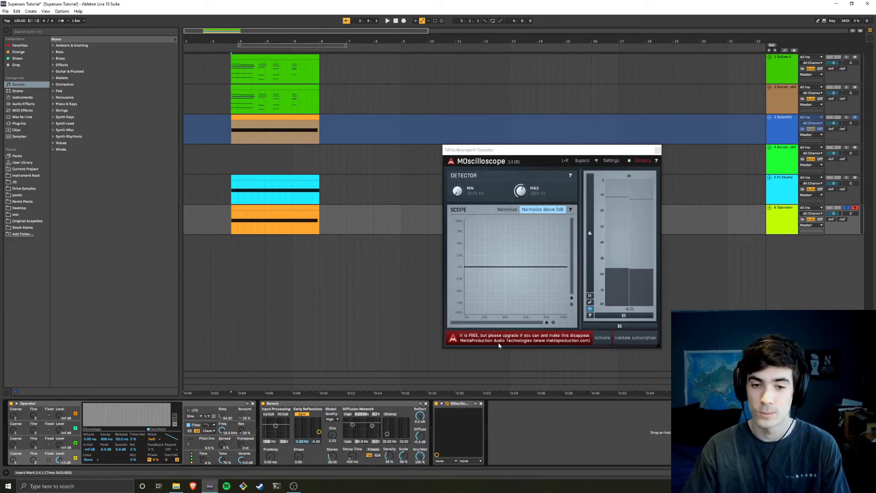
click(657, 150)
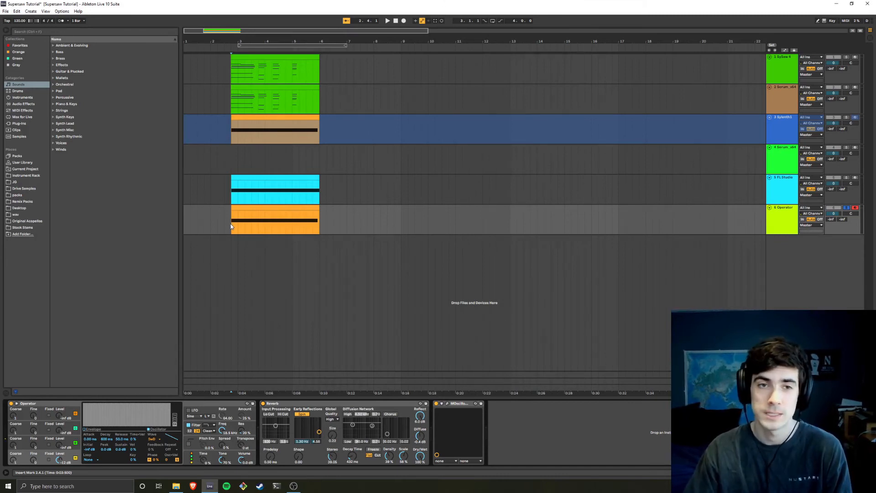
Open FL Studio from the FL Studio track's VSTi device and replace the Basic channel's 3x Osc with Harmor
click(232, 203)
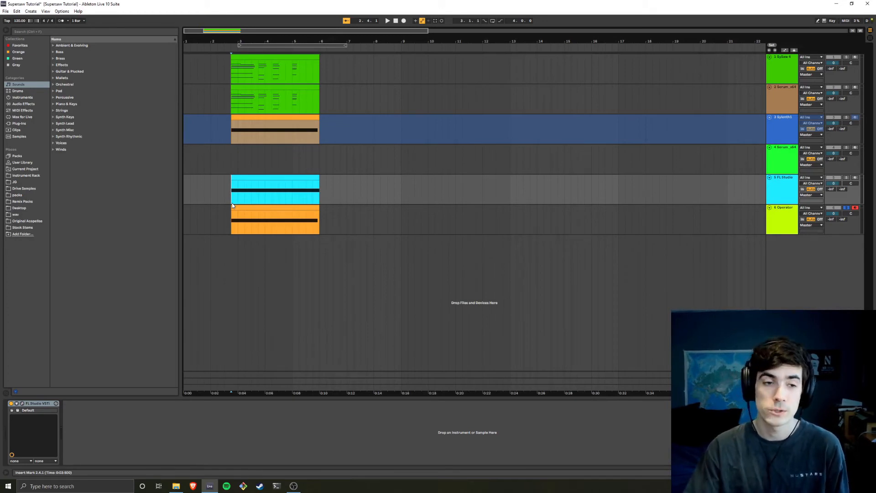
click(22, 404)
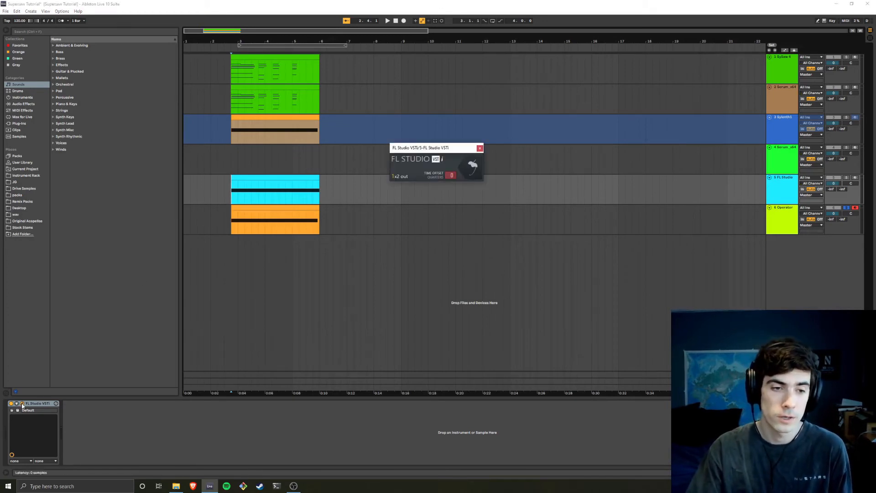
click(474, 169)
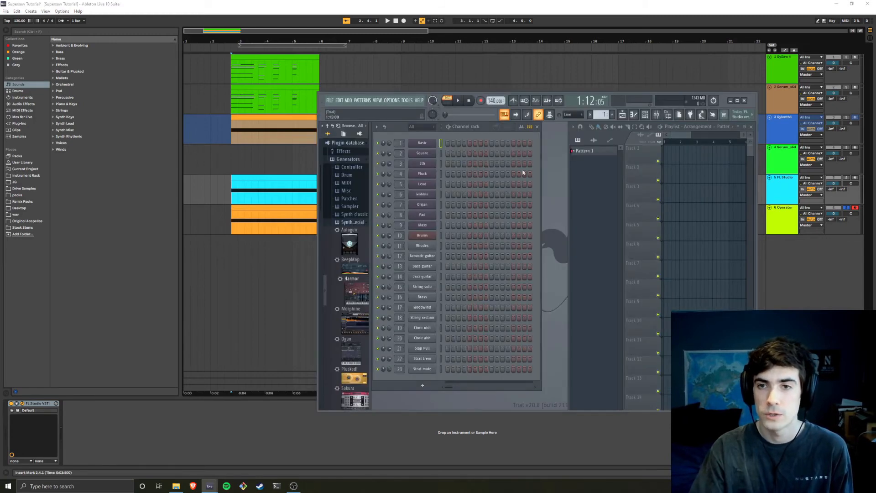
click(422, 143)
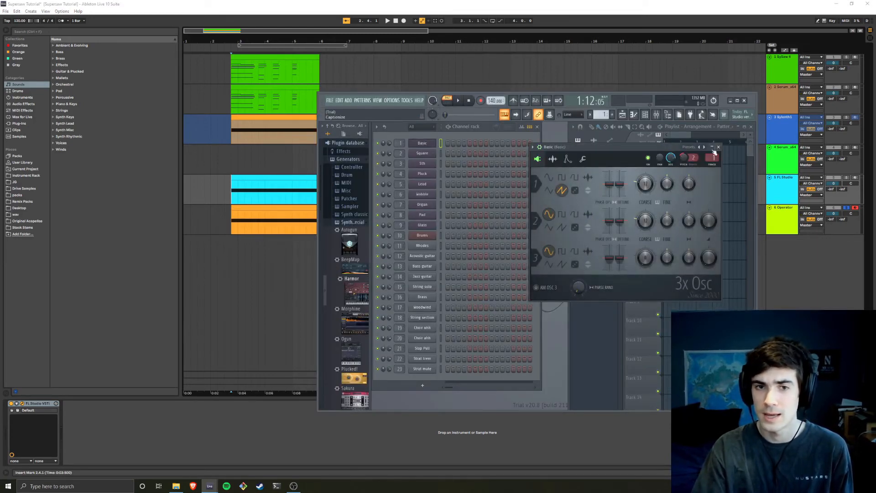
drag(356, 292, 428, 143)
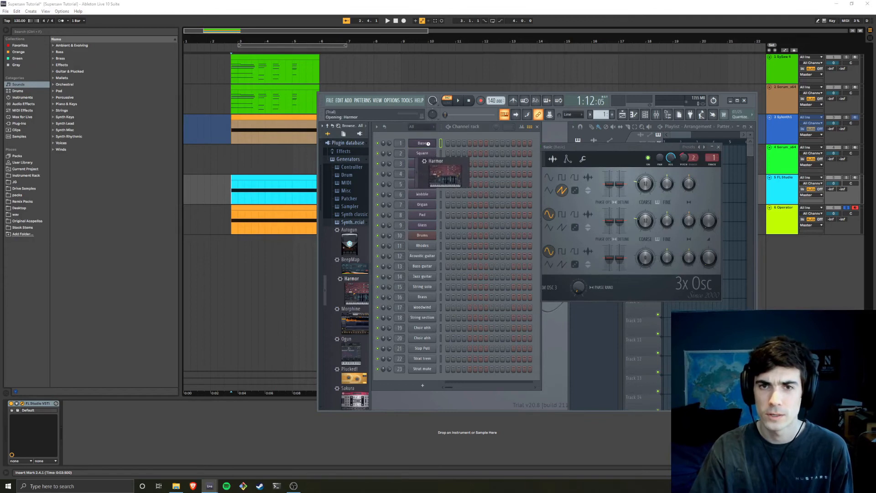
drag(701, 149, 532, 141)
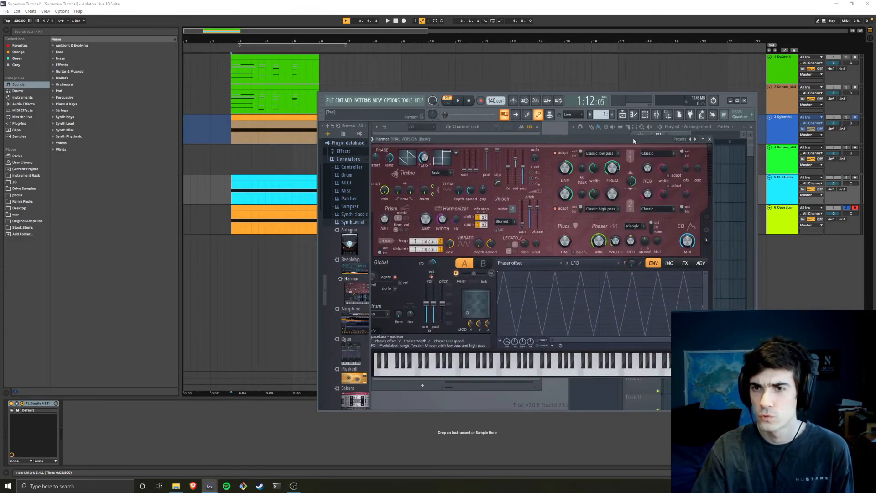
Load Harmor's Default preset and raise its phase randomness
click(680, 139)
click(695, 12)
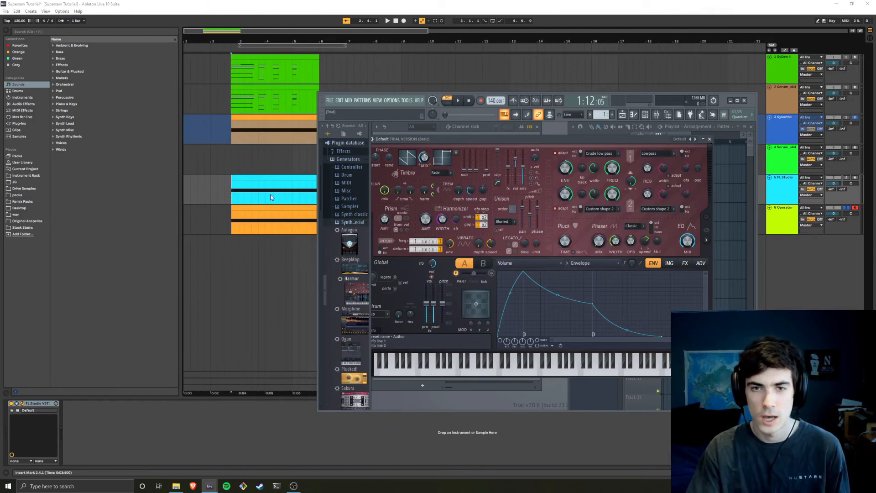
drag(389, 158, 389, 114)
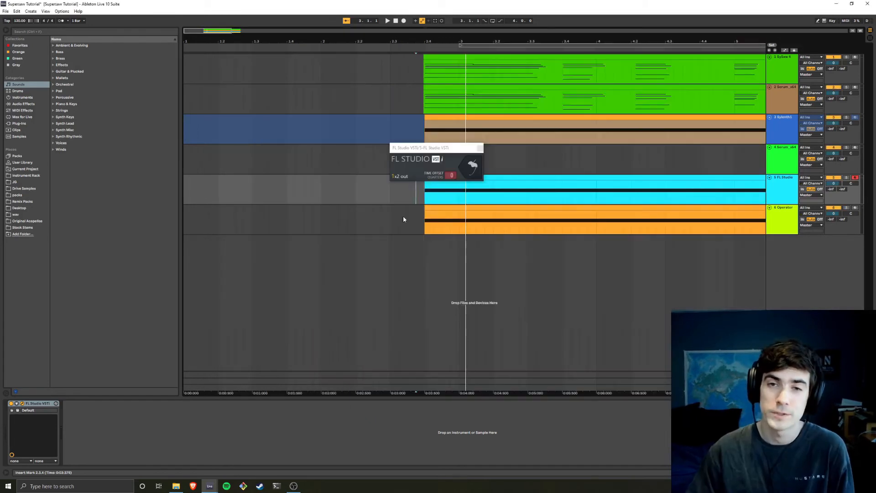
Open Serum on the SySaw 4 track and examine its effects chain and modulation matrix
click(415, 74)
click(31, 403)
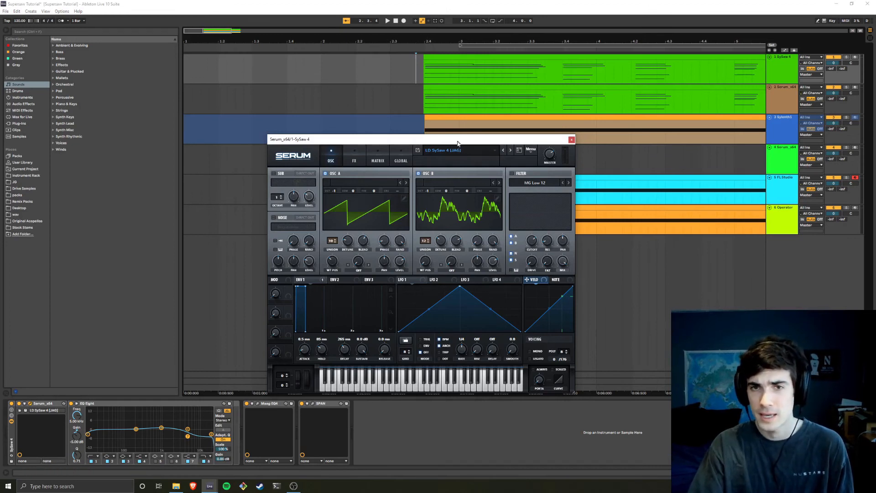
drag(460, 142, 440, 158)
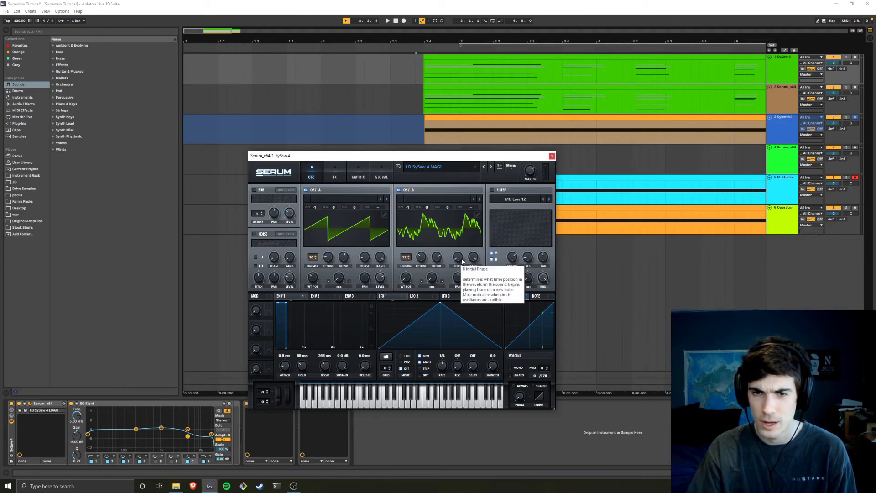
click(335, 176)
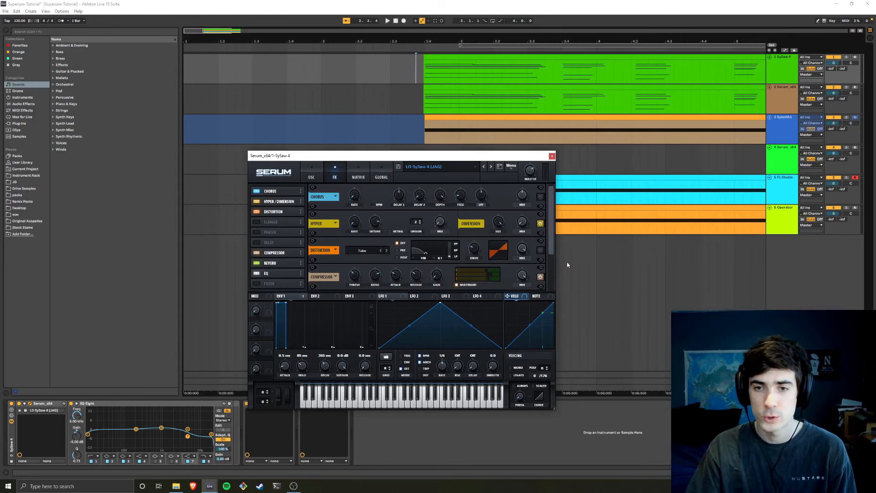
drag(551, 243, 552, 283)
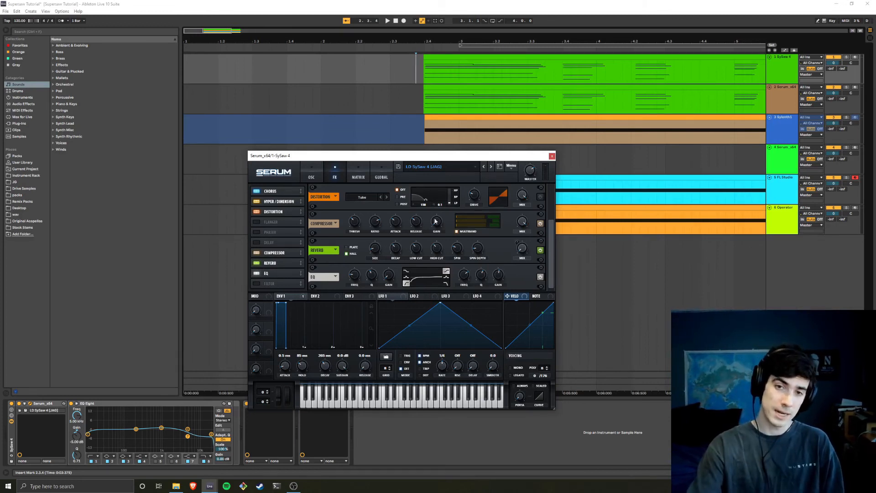
click(358, 177)
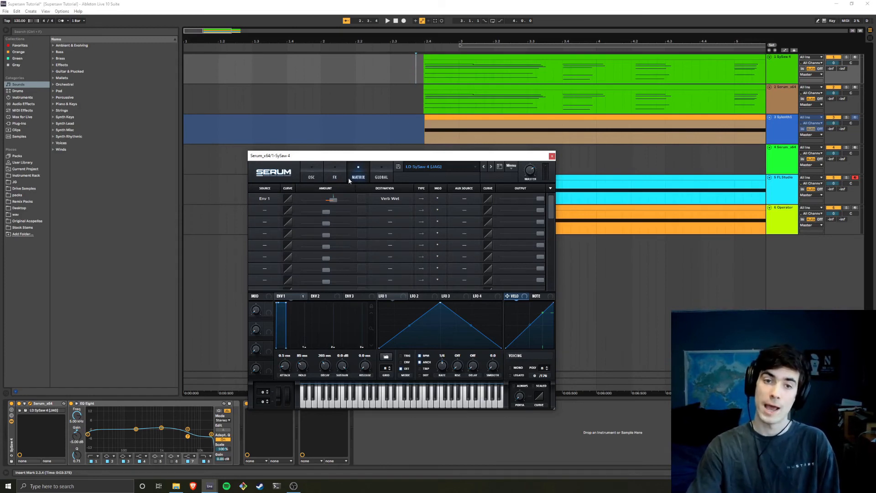
click(334, 177)
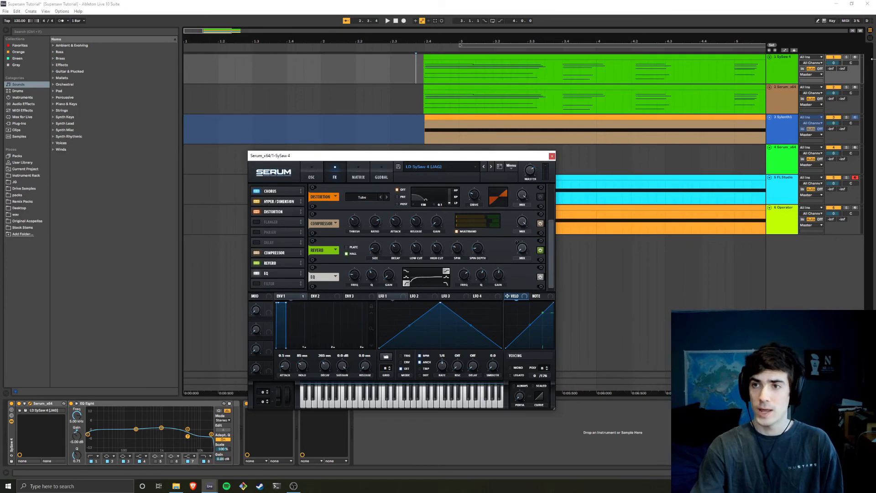
Solo the SySaw 4 track, arm it for recording, and go through Serum's effects again
click(845, 58)
click(855, 57)
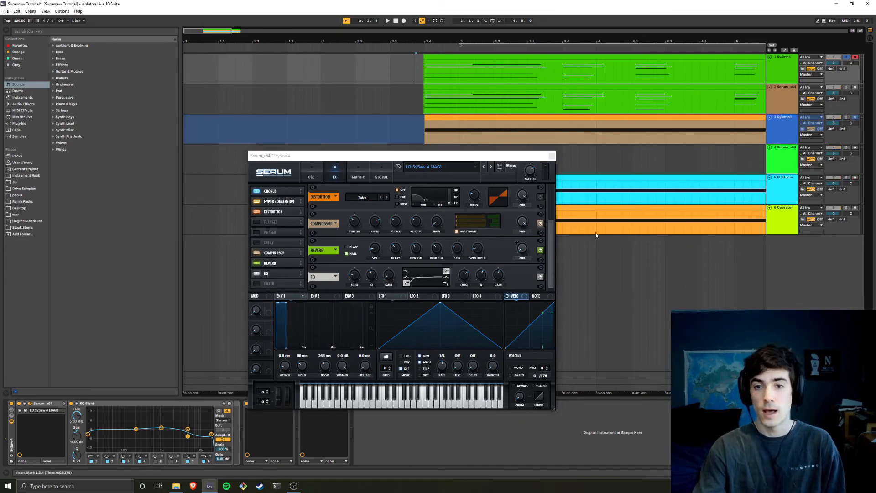
mouse_move(518, 252)
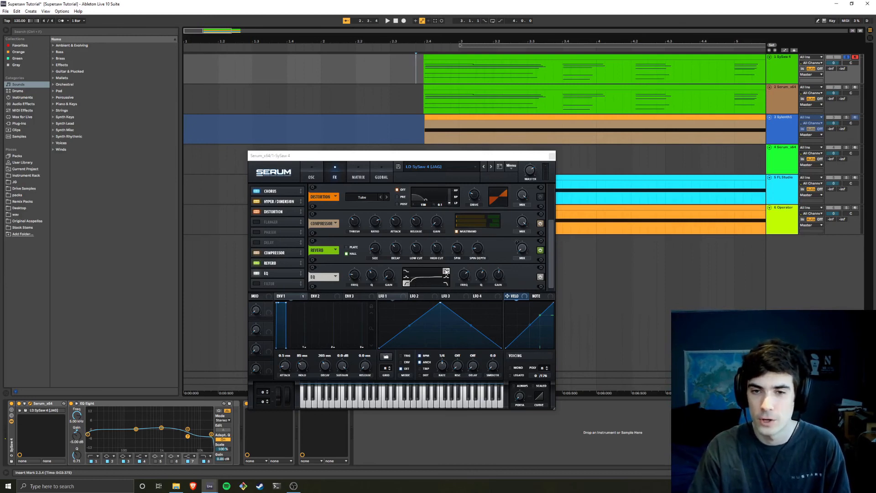
drag(551, 266, 548, 218)
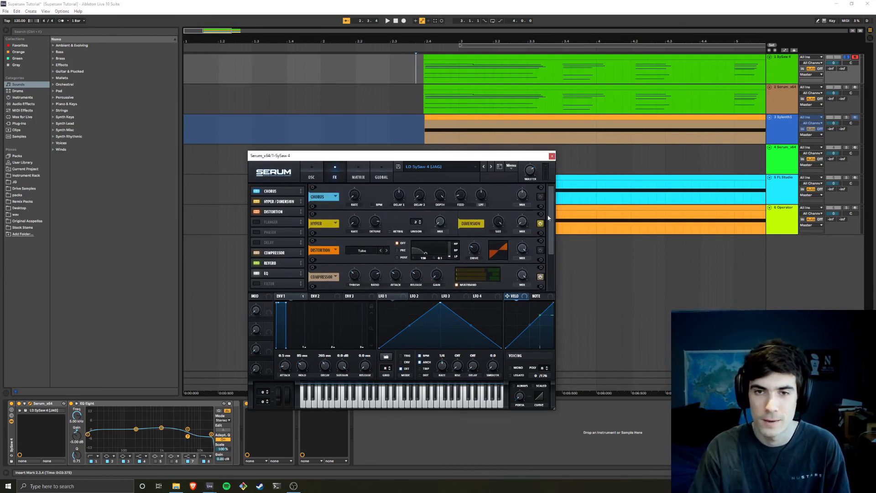
Inspect Serum's global unison settings and the available unison modes for OSC A, then return to the oscillators
click(378, 180)
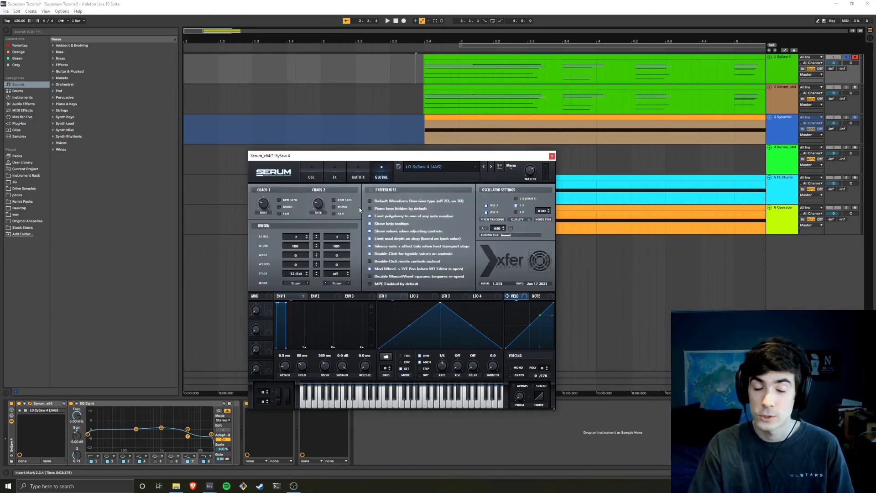
click(296, 284)
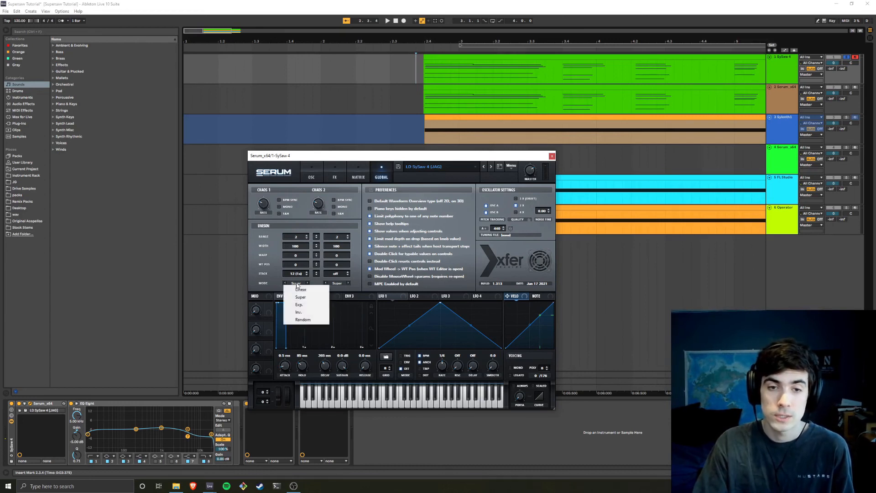
click(253, 286)
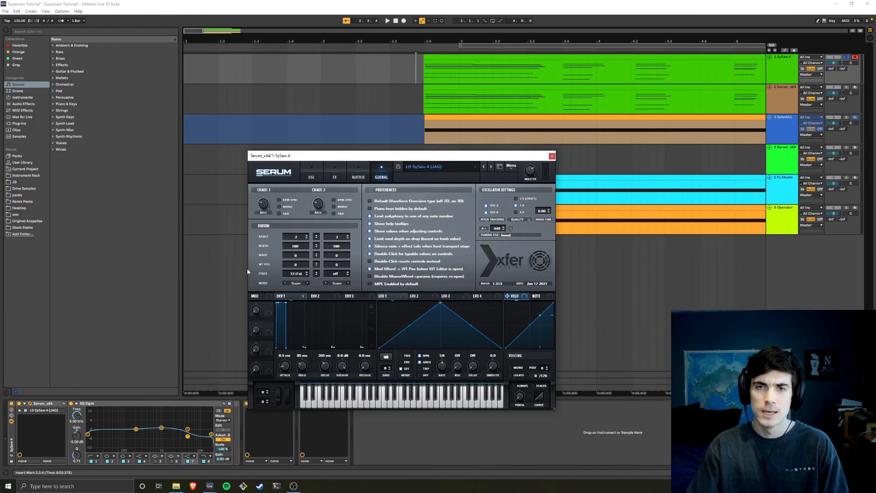
click(311, 179)
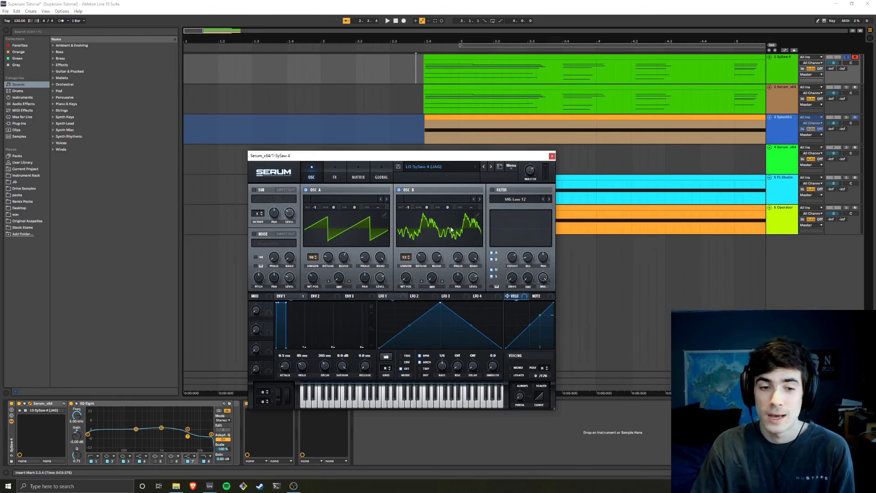
Set the playback start just before the SySaw 4 clip and open the track's Maag EQ4
drag(422, 156, 431, 195)
click(417, 73)
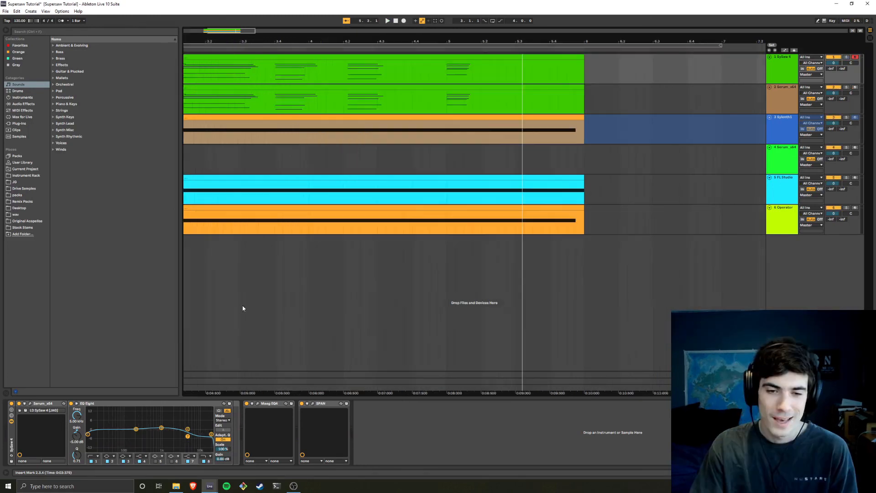
scroll(243, 308, left, 5)
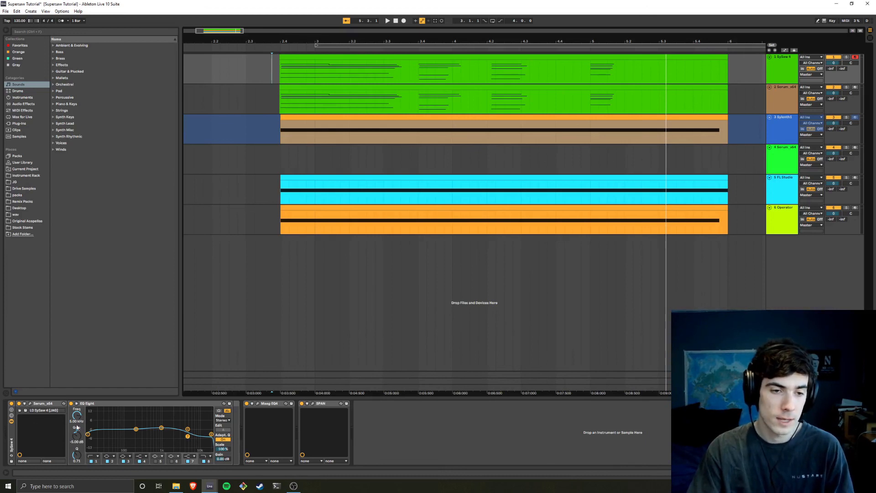
click(257, 403)
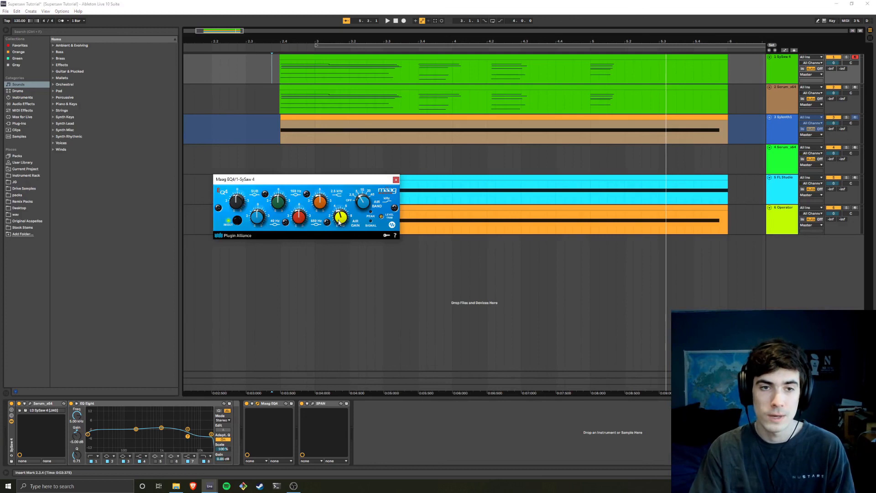